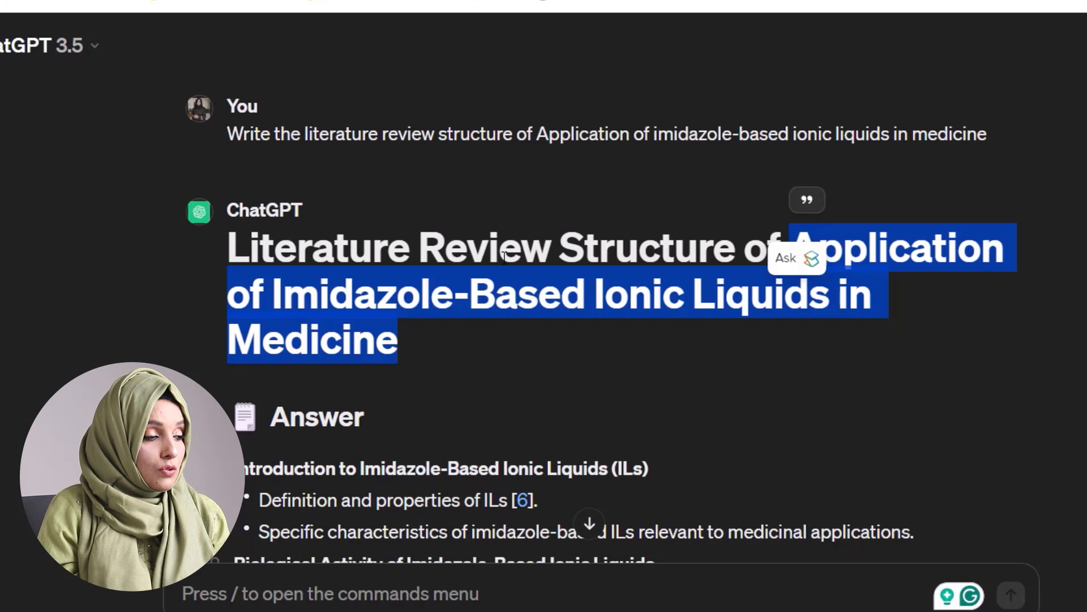
{"action": "left_click", "coordinate": [563, 379]}
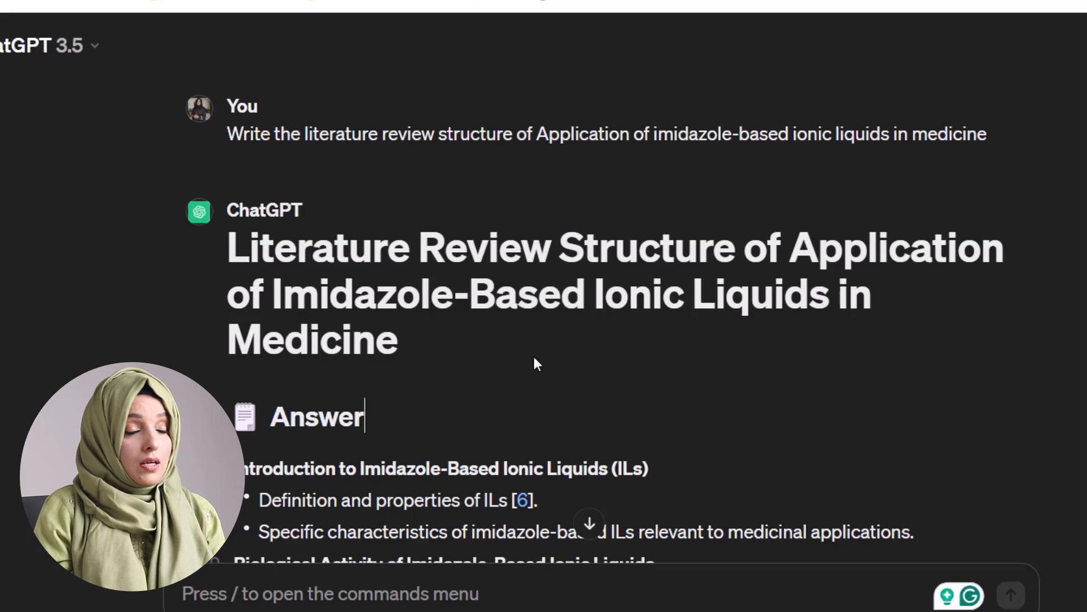
{"action": "scroll", "coordinate": [534, 363], "scroll_direction": "down", "scroll_amount": 5}
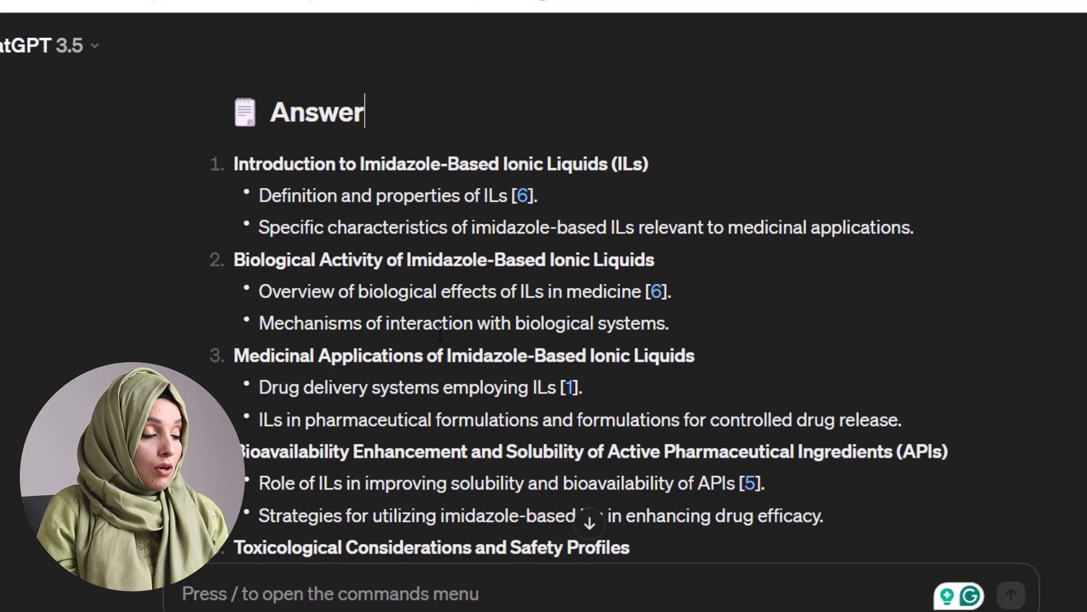
{"action": "scroll", "coordinate": [411, 366], "scroll_direction": "down", "scroll_amount": 2}
{"action": "scroll", "coordinate": [412, 365], "scroll_direction": "down", "scroll_amount": 2}
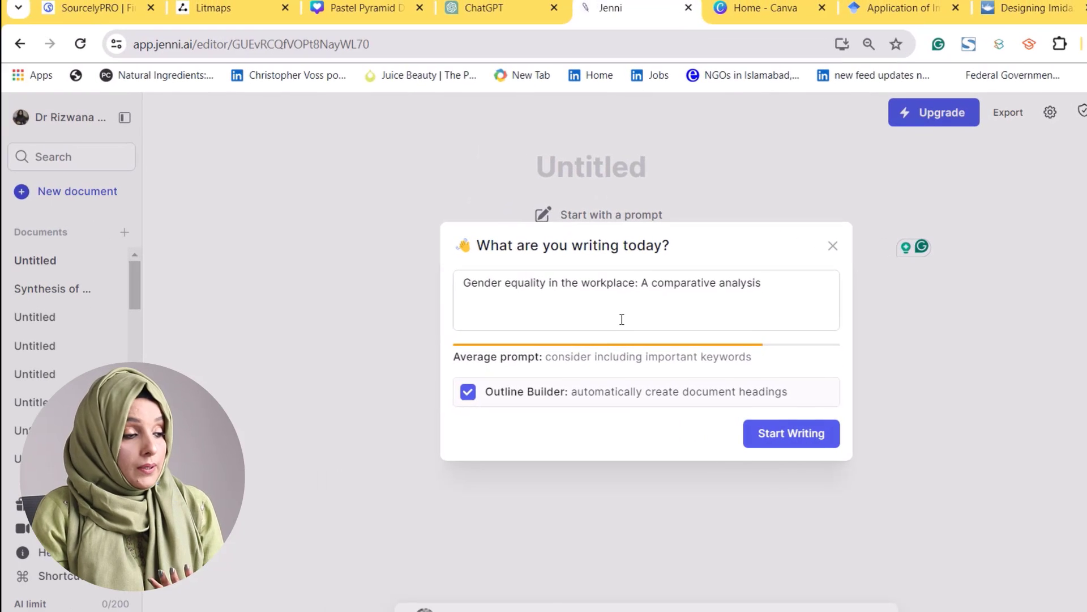
- Start a Jenni AI document titled 'Application of Imidazole-Based Ionic Liquids in Medicine' and review its outline headings
{"action": "triple_click", "coordinate": [621, 318]}
{"action": "type", "text": "Application of Imidazole-Based Ionic Liquids in Medicine"}
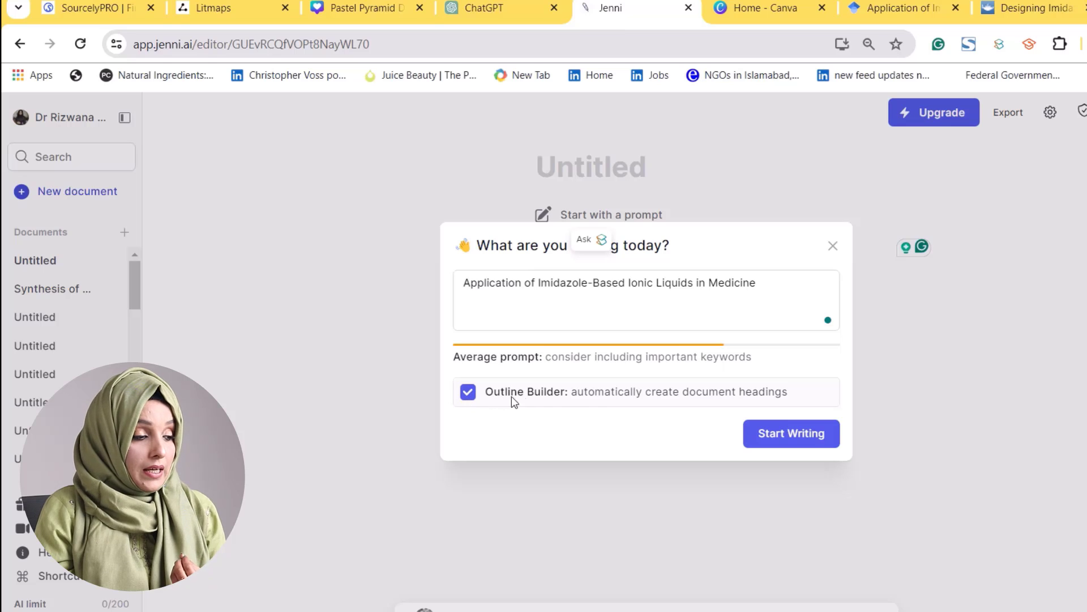
{"action": "left_click", "coordinate": [779, 438]}
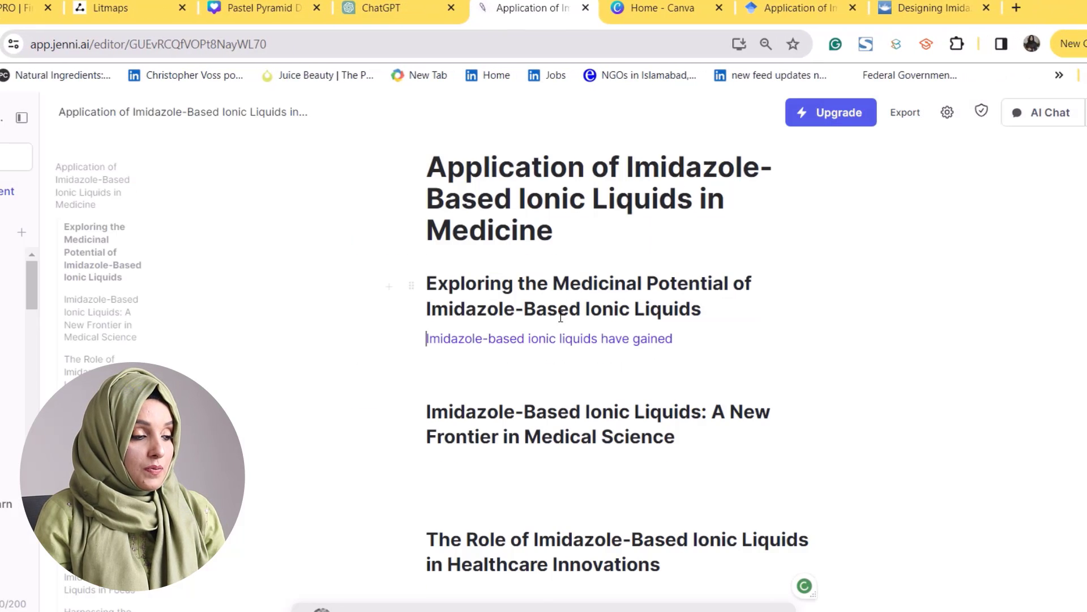
{"action": "scroll", "coordinate": [482, 460], "scroll_direction": "down", "scroll_amount": 2}
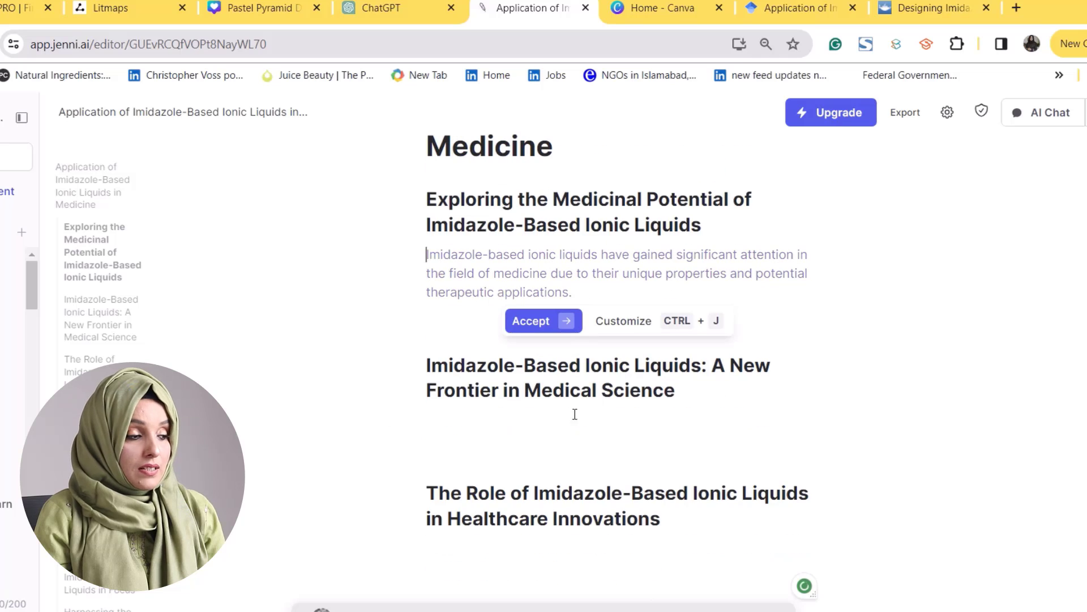
{"action": "scroll", "coordinate": [491, 373], "scroll_direction": "down", "scroll_amount": 4}
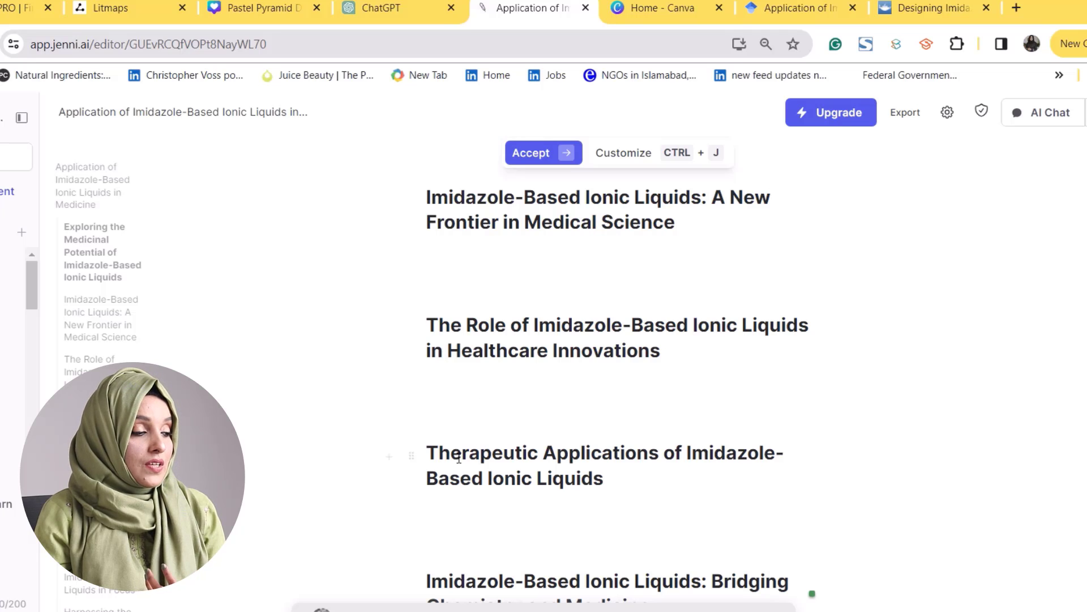
{"action": "scroll", "coordinate": [459, 458], "scroll_direction": "down", "scroll_amount": 4}
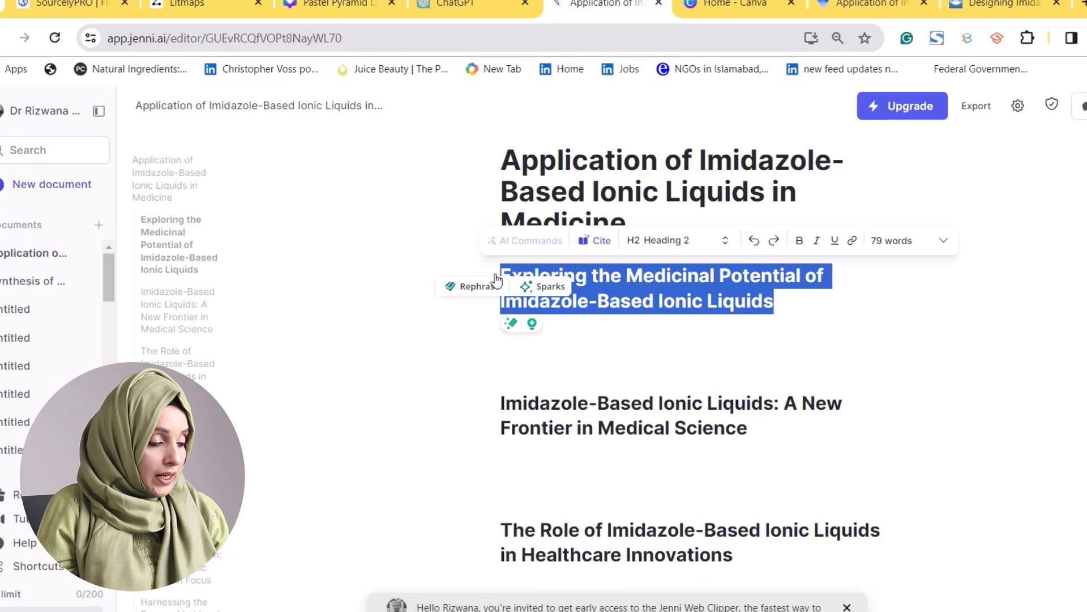
- Ask Perplexity 'Exploring the Medicinal Potential of Imidazole-Based Ionic Liquids'
{"action": "left_click", "coordinate": [1082, 4]}
{"action": "type", "text": "p"}
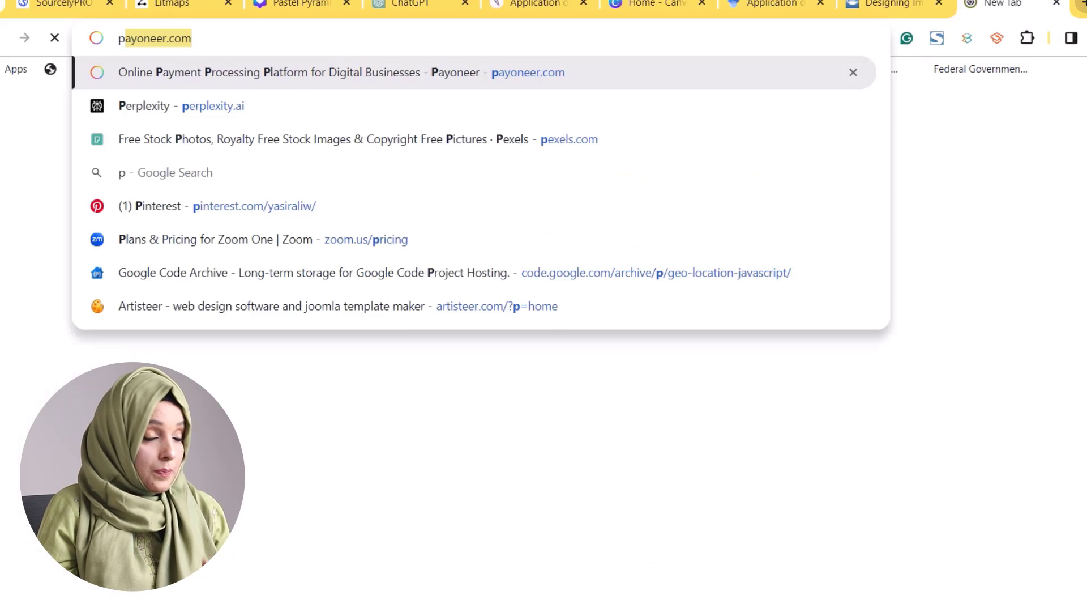
{"action": "type", "text": "er"}
{"action": "key", "text": "Return"}
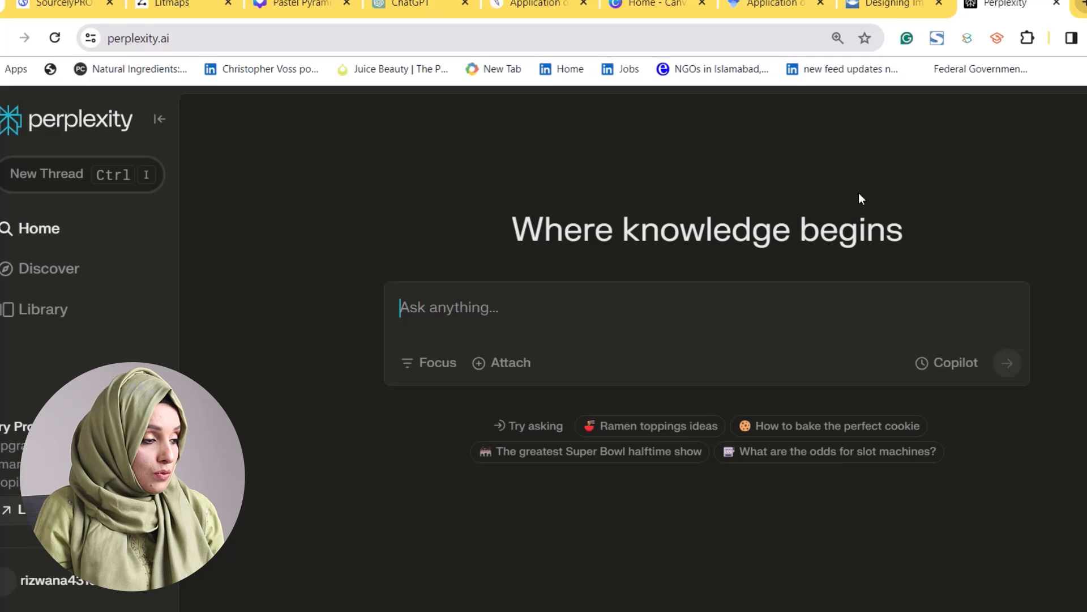
{"action": "type", "text": "## Exploring the Medicinal Potential of Imidazole-Based Ionic Liquids"}
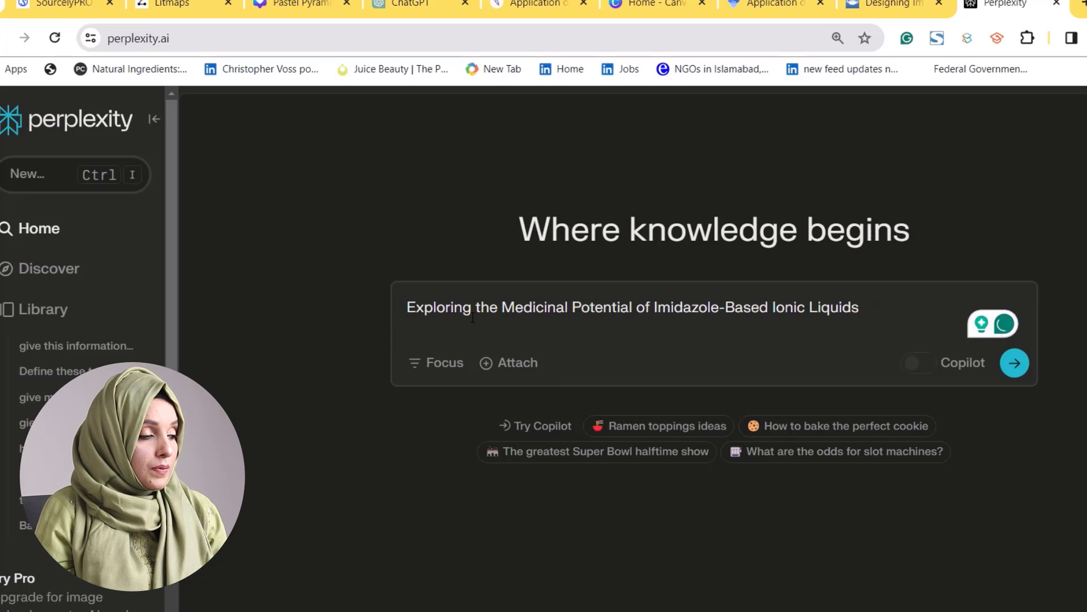
{"action": "key", "text": "Return"}
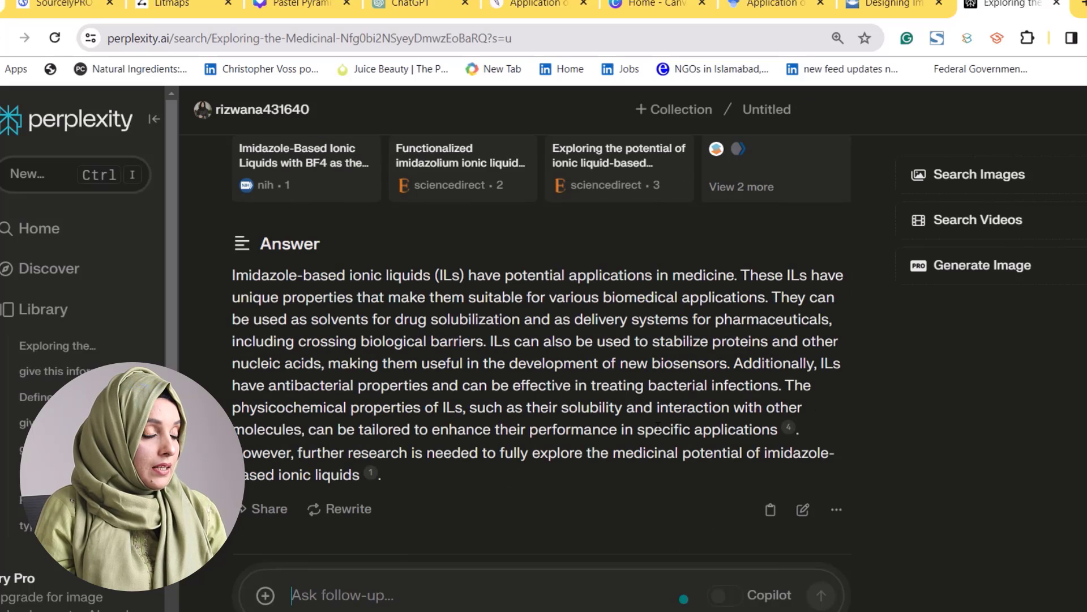
- Expand all five sources and check the fourth source's SciSpace page before returning to the answer
{"action": "scroll", "coordinate": [306, 189], "scroll_direction": "up", "scroll_amount": 2}
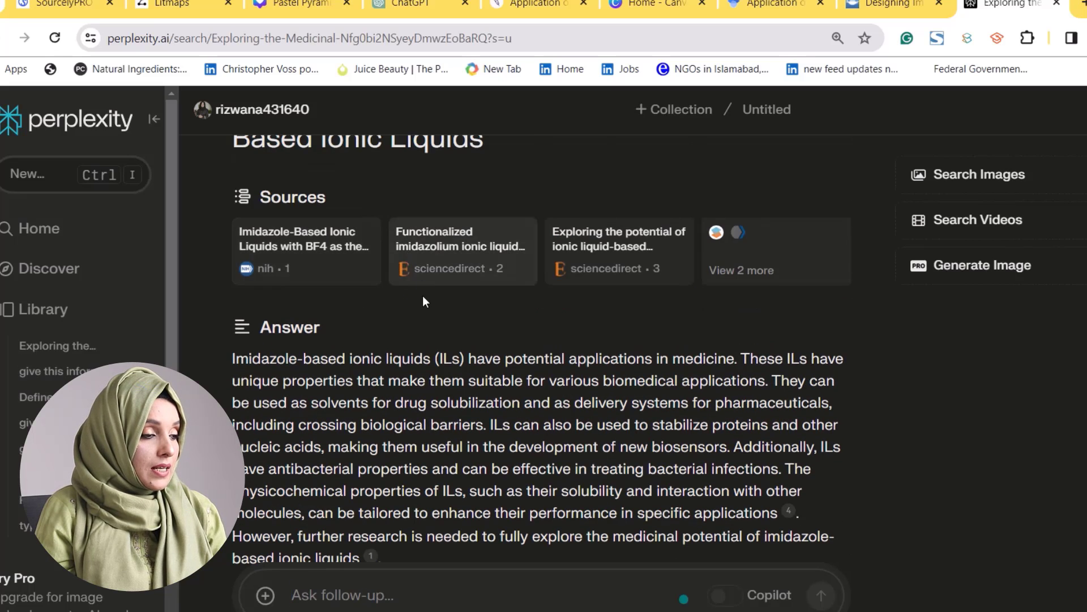
{"action": "left_click", "coordinate": [703, 271]}
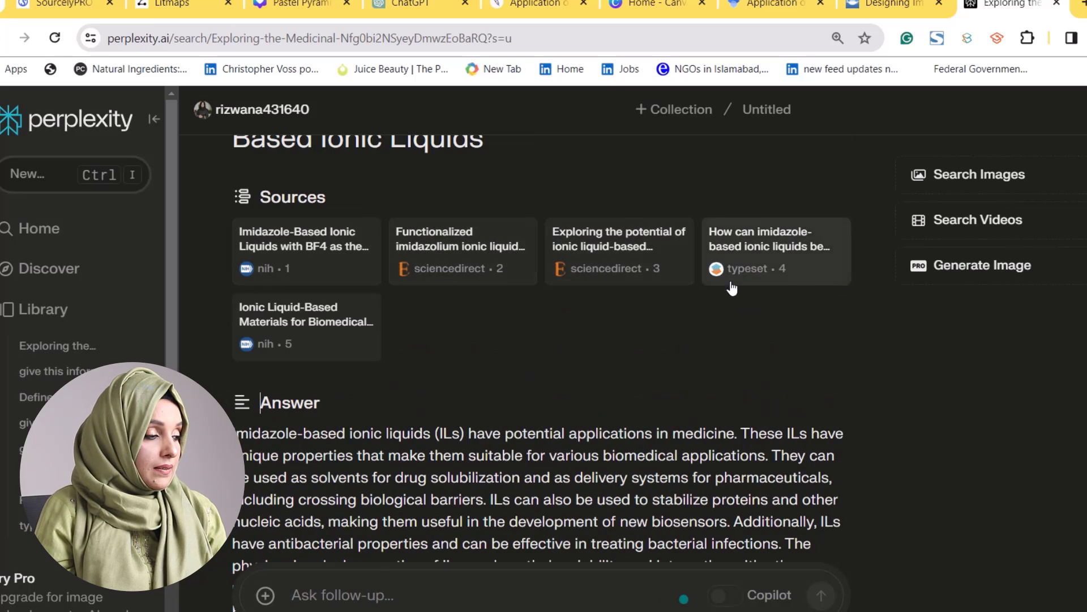
{"action": "left_click", "coordinate": [776, 252]}
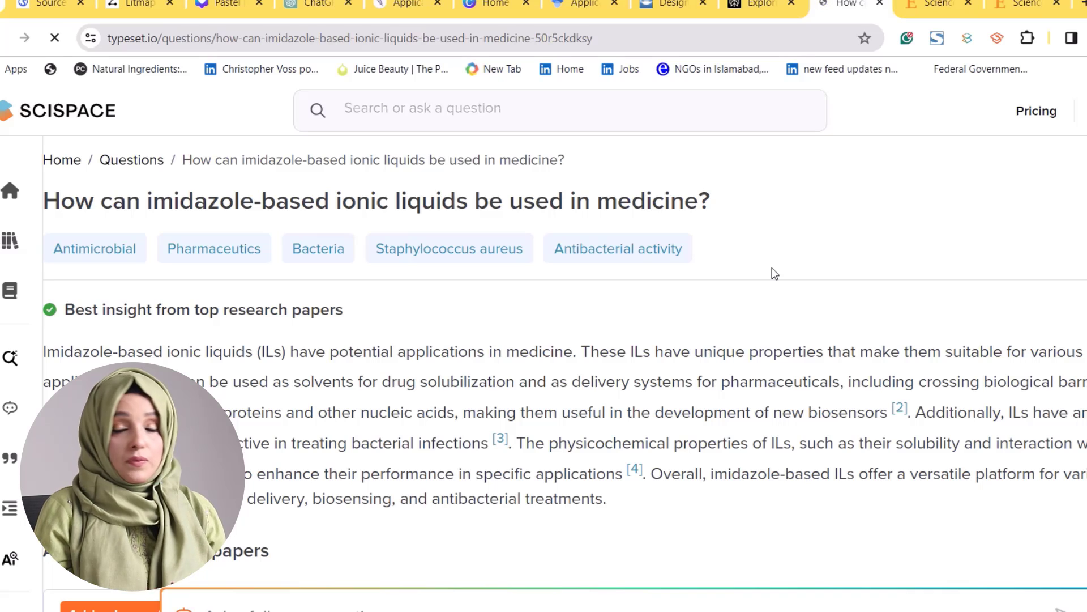
{"action": "scroll", "coordinate": [775, 274], "scroll_direction": "down", "scroll_amount": 6}
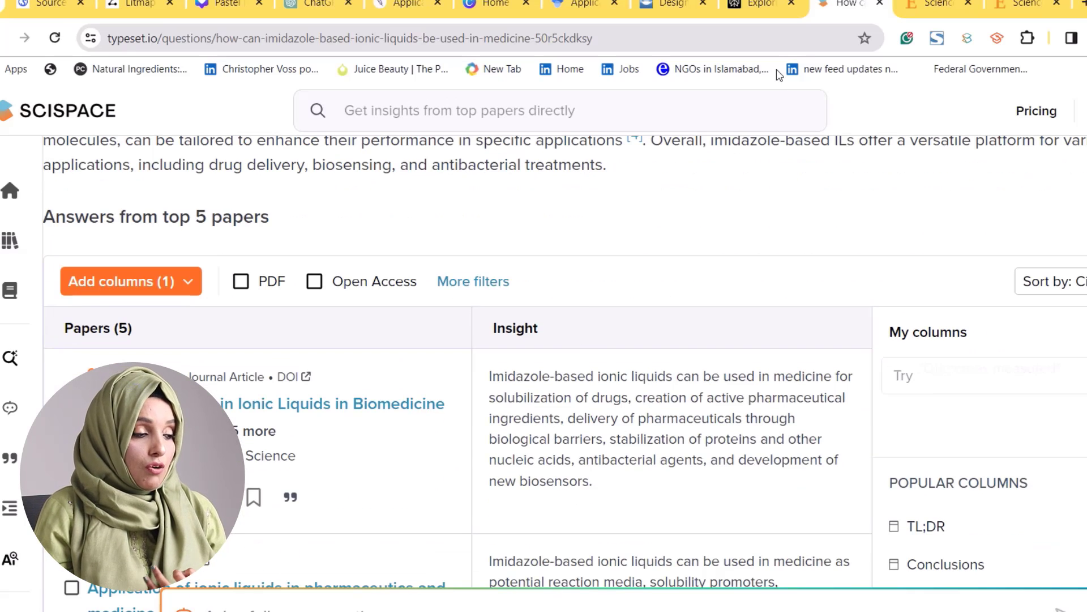
{"action": "left_click", "coordinate": [769, 13]}
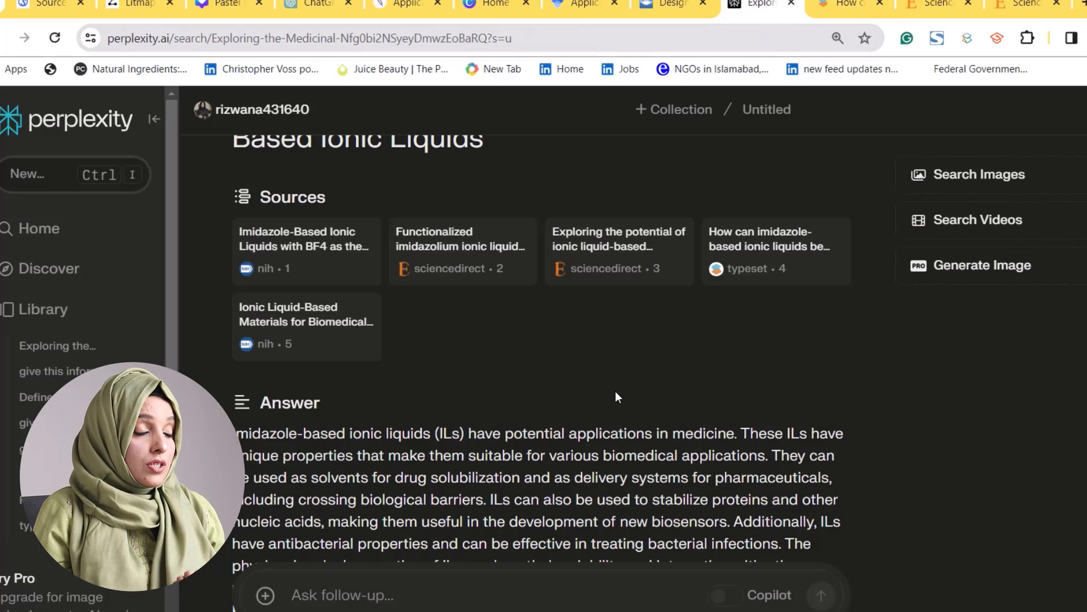
{"action": "scroll", "coordinate": [615, 391], "scroll_direction": "down", "scroll_amount": 4}
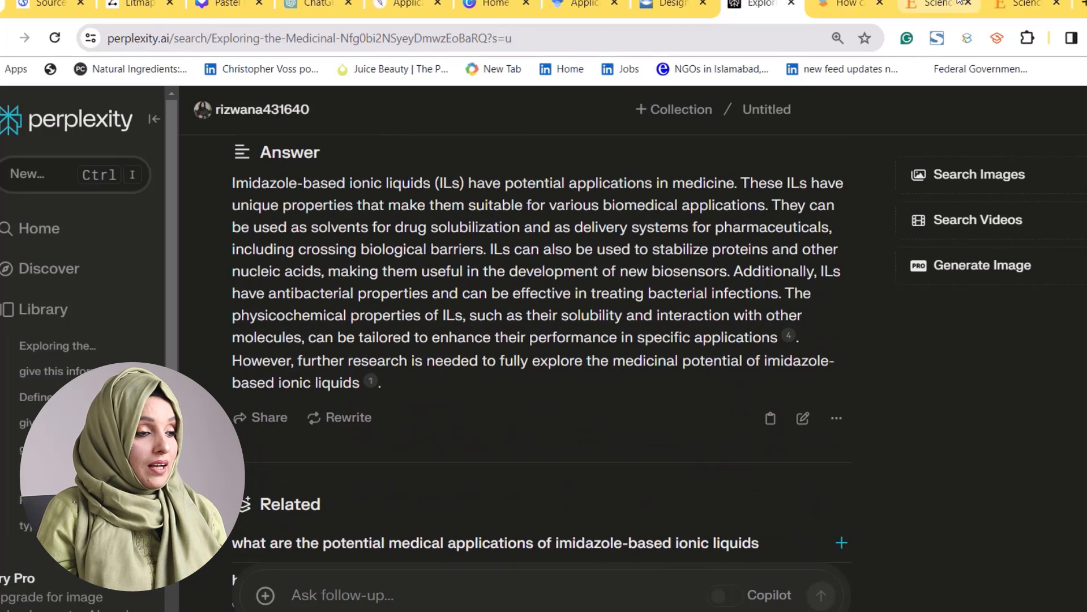
{"action": "left_click", "coordinate": [1081, 6]}
- Load scite.ai and go to its Assistant from the top navigation
{"action": "type", "text": "scite"}
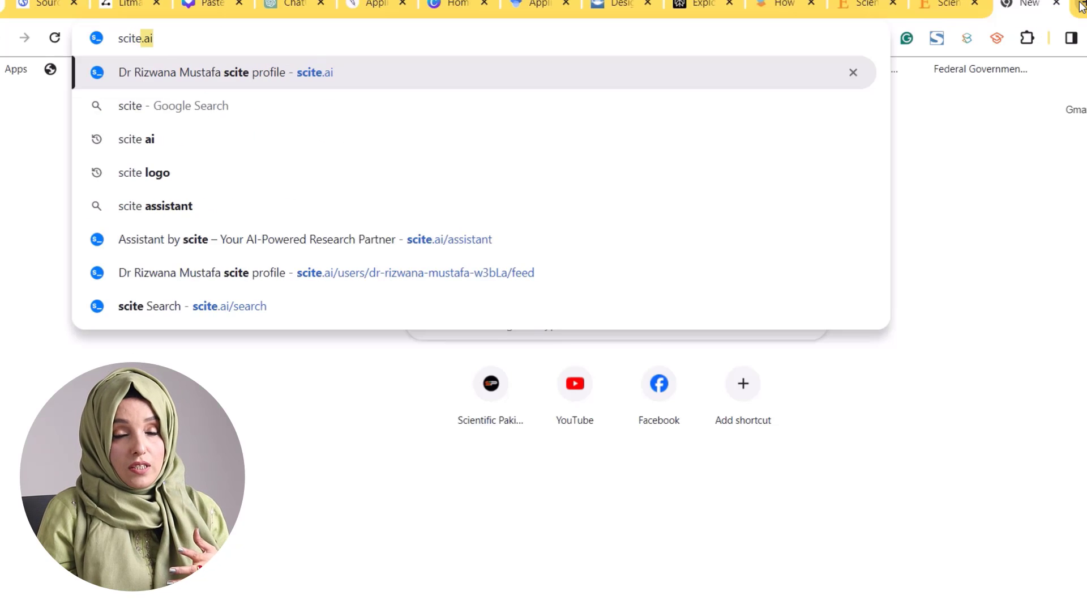
{"action": "key", "text": "Return"}
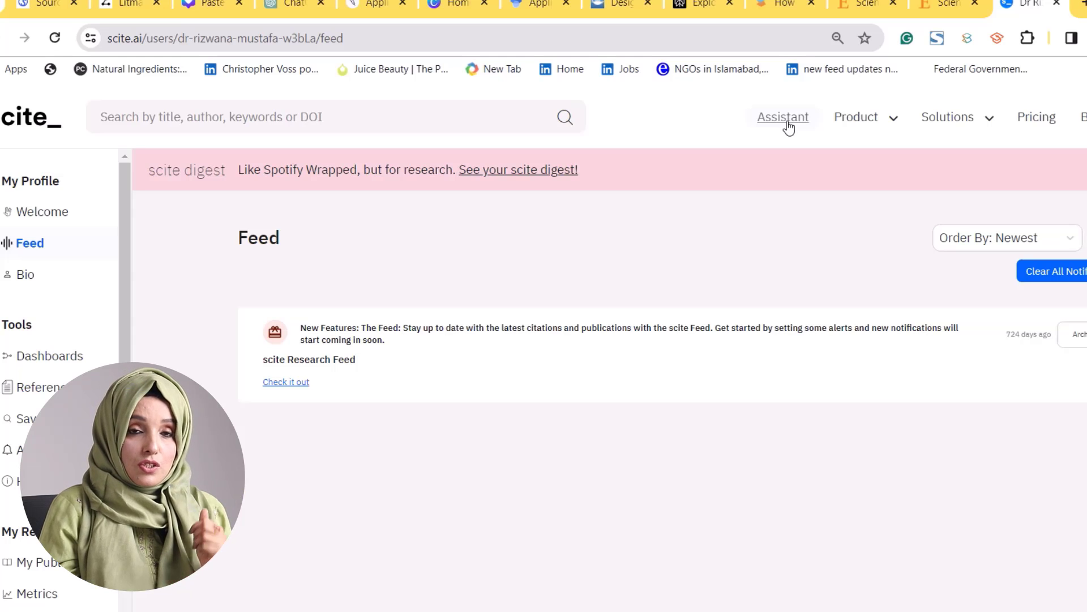
{"action": "left_click", "coordinate": [788, 128]}
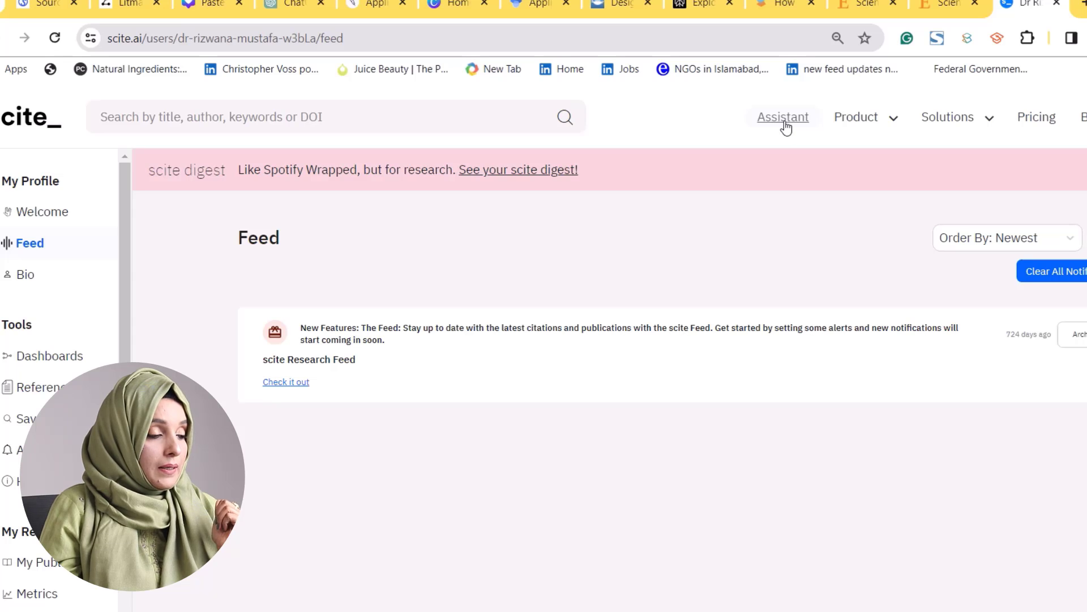
{"action": "mouse_move", "coordinate": [911, 170]}
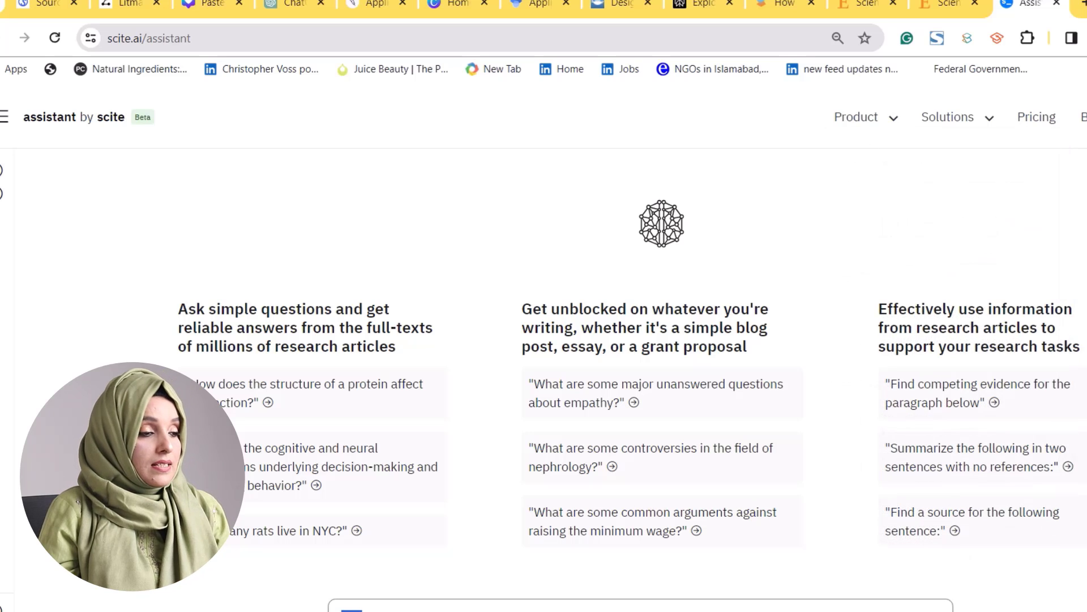
- Ask scite Assistant 'Exploring the Medicinal Potential of Imidazole-Based Ionic Liquids' and preview a citation's excerpt
{"action": "left_click", "coordinate": [311, 610]}
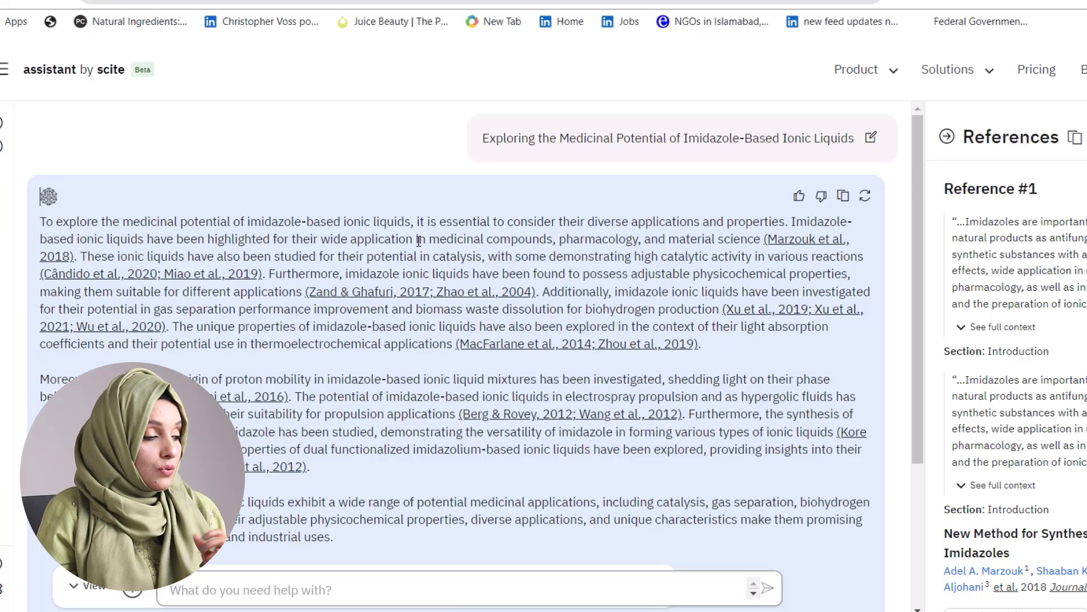
{"action": "mouse_move", "coordinate": [364, 300]}
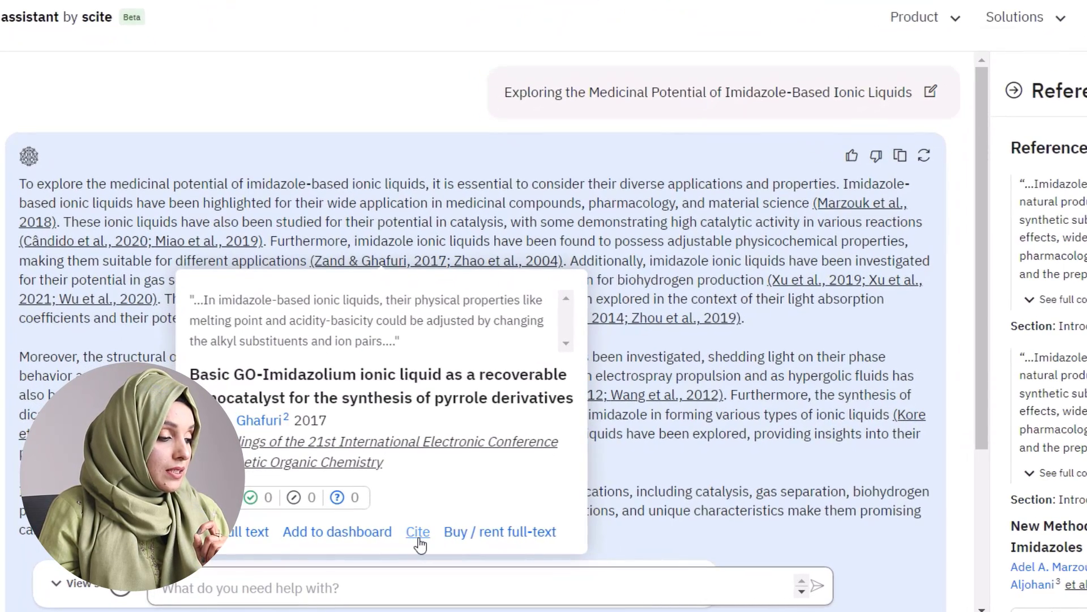
- Copy the APA citation for the 2017 GO-imidazolium ionic liquid nanocatalyst paper
{"action": "left_click", "coordinate": [418, 535]}
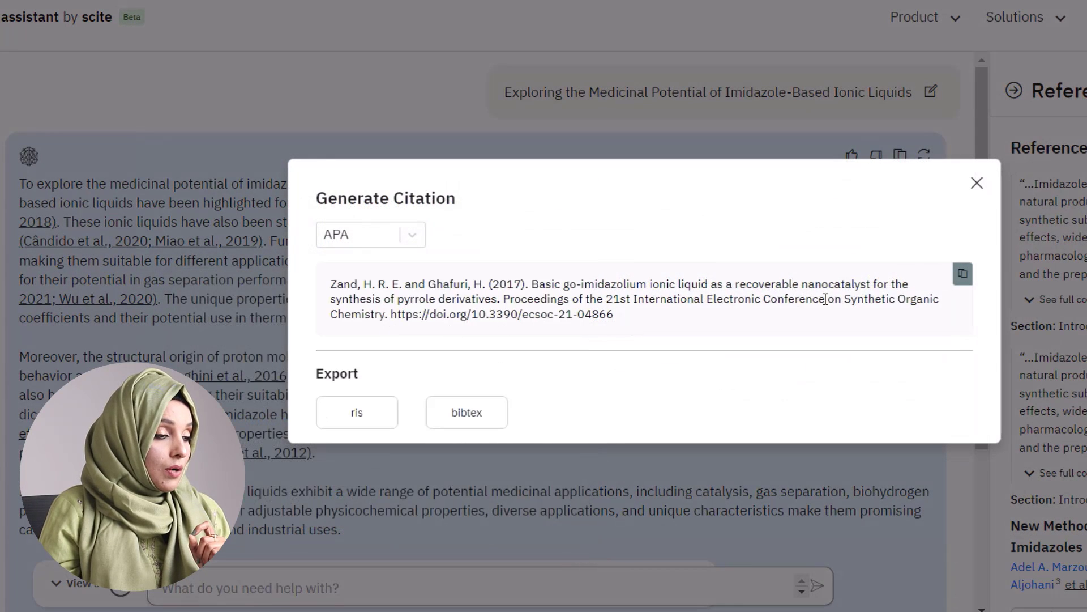
{"action": "left_click", "coordinate": [963, 274]}
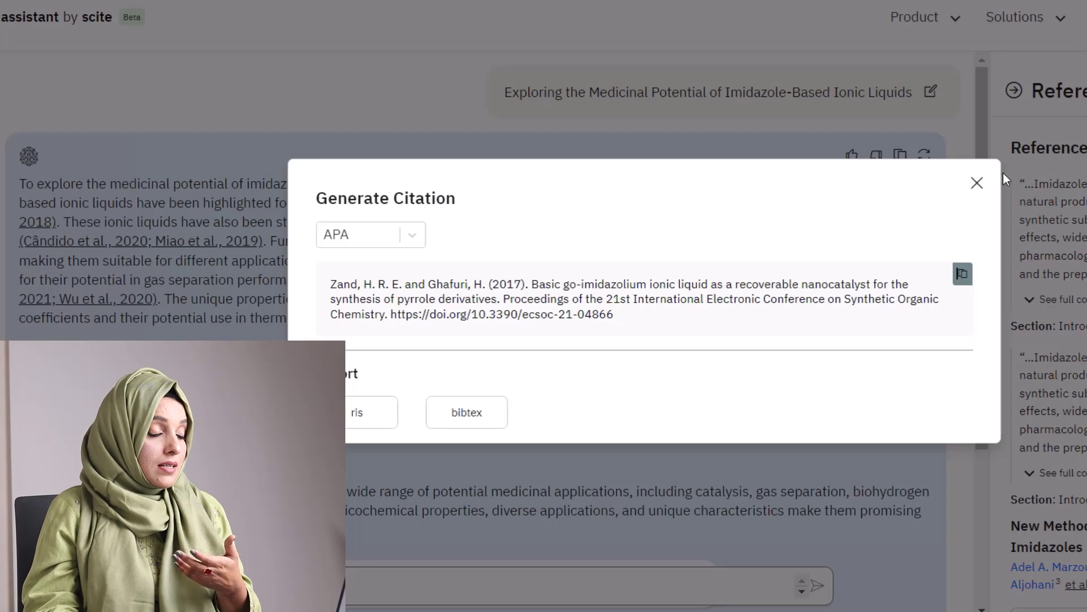
{"action": "key", "text": "Escape"}
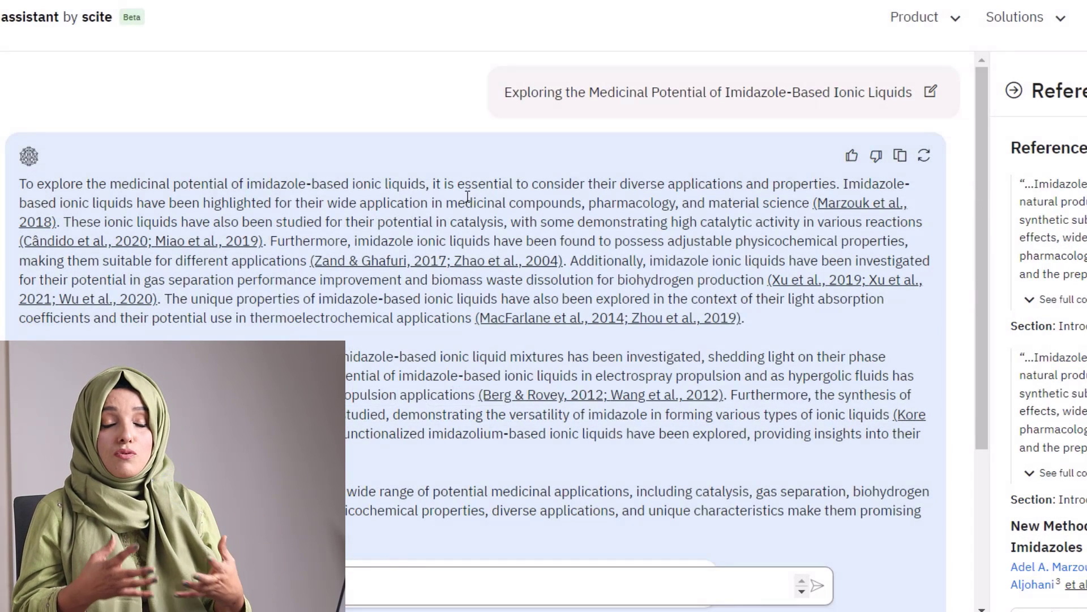